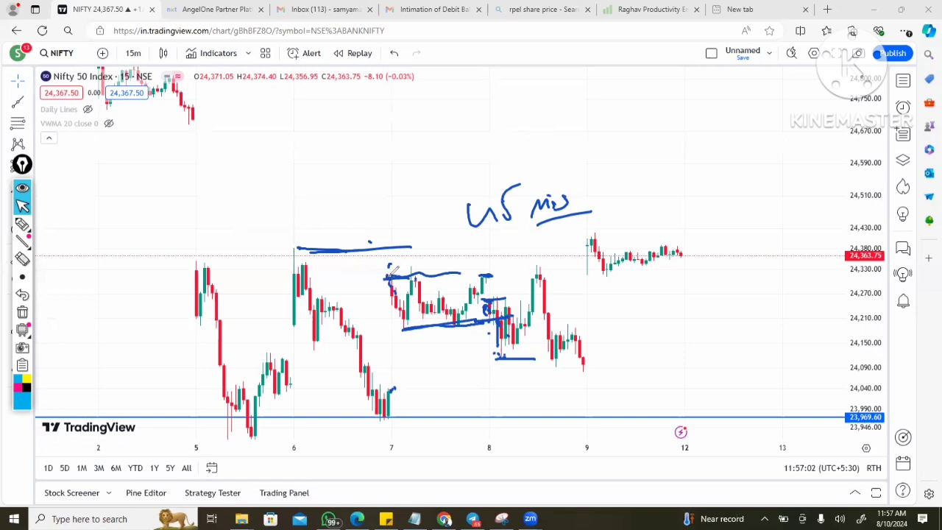
# Circle the opening candles of 7 August and draw a horizontal line beneath their low.
pyautogui.moveTo(392, 271); pyautogui.dragTo(413, 287)
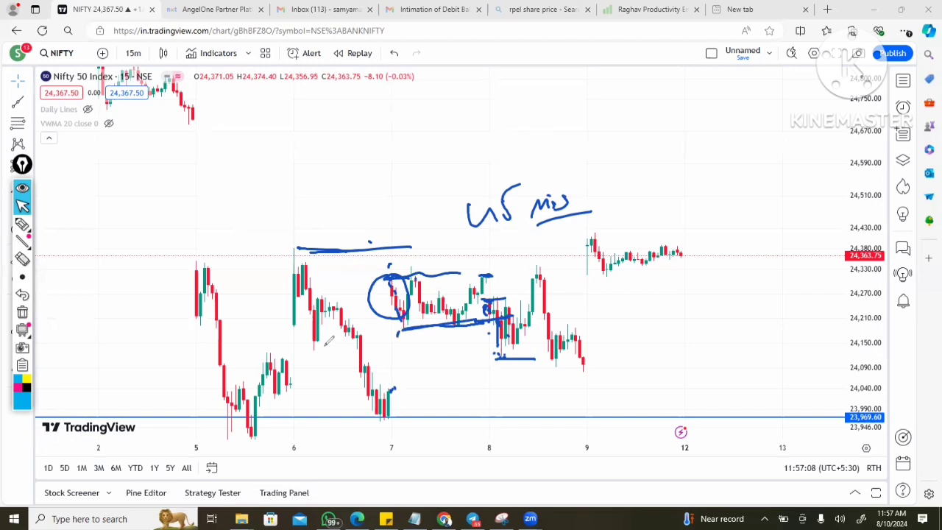
pyautogui.moveTo(397, 335); pyautogui.dragTo(431, 332)
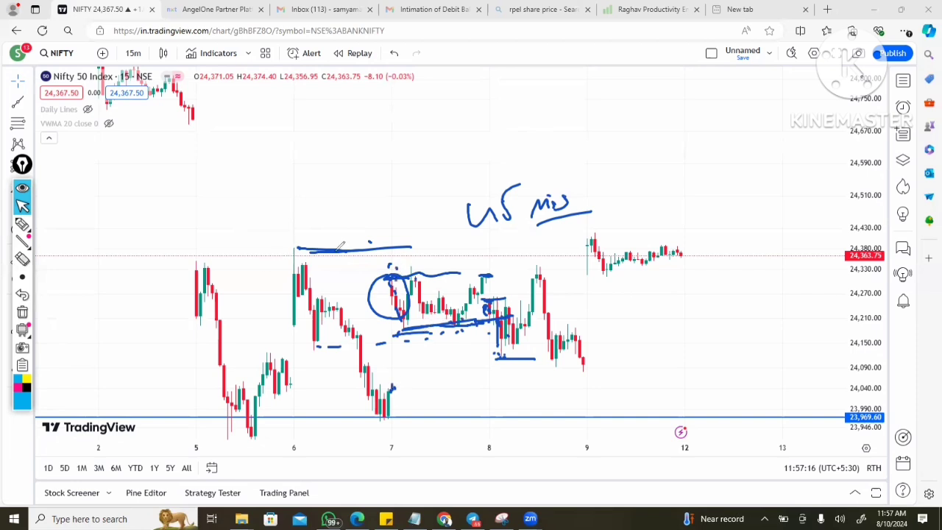
# Draw a horizontal line across the 5 August high to 6 August and circle the opening candles of 6 August.
pyautogui.click(231, 271)
pyautogui.click(256, 262)
pyautogui.click(304, 258)
pyautogui.hotkey('ctrl', 'z')
pyautogui.hotkey('ctrl', 'z')
pyautogui.moveTo(291, 377); pyautogui.dragTo(289, 383)
pyautogui.moveTo(197, 258)
pyautogui.mouseDown()
pyautogui.moveTo(292, 256)
pyautogui.moveTo(259, 293)
pyautogui.moveTo(325, 247)
pyautogui.moveTo(297, 247)
pyautogui.moveTo(312, 295)
pyautogui.moveTo(308, 283)
pyautogui.mouseUp()
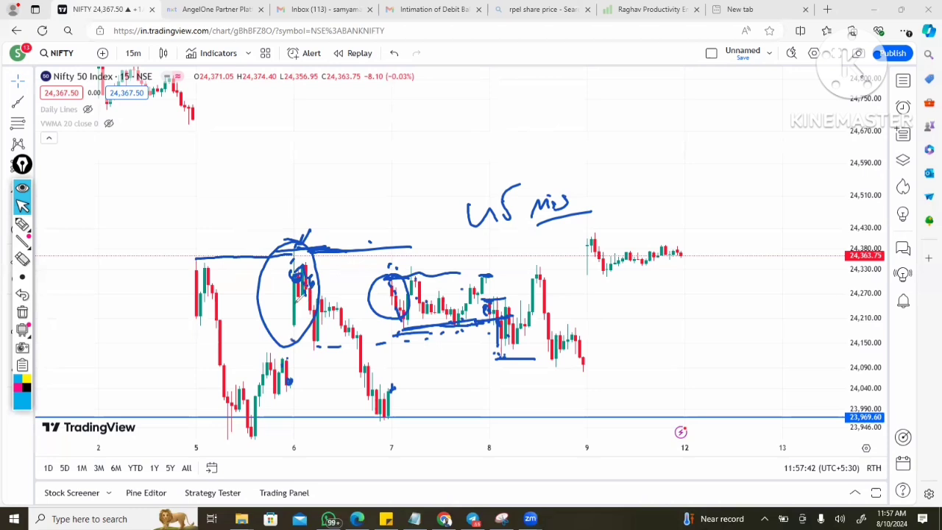
# Mark the 6 August opening range's low and high with lines, and draw an arrow along the fall below it.
pyautogui.moveTo(284, 326)
pyautogui.mouseDown()
pyautogui.moveTo(370, 318)
pyautogui.moveTo(361, 393)
pyautogui.moveTo(346, 393)
pyautogui.moveTo(368, 403)
pyautogui.mouseUp()
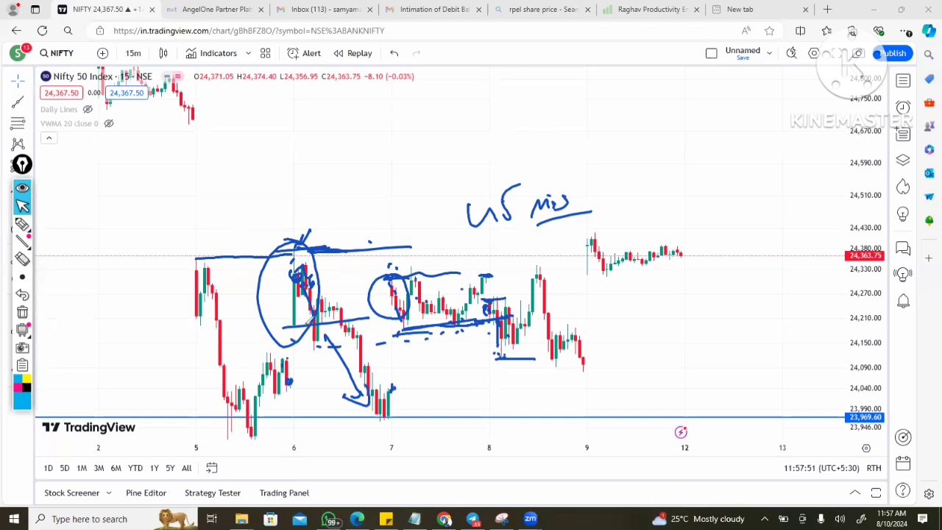
pyautogui.moveTo(308, 320)
pyautogui.mouseDown()
pyautogui.moveTo(315, 337)
pyautogui.moveTo(320, 313)
pyautogui.moveTo(318, 339)
pyautogui.moveTo(321, 307)
pyautogui.moveTo(325, 318)
pyautogui.mouseUp()
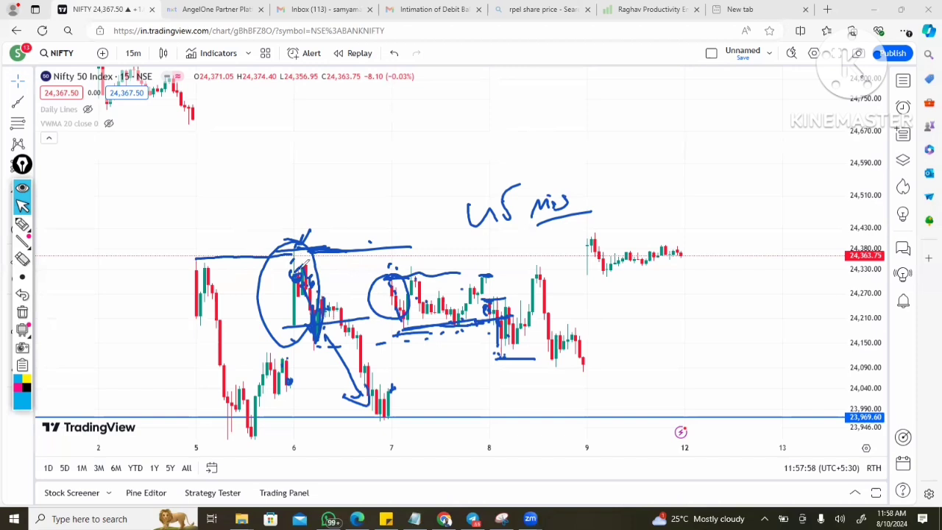
pyautogui.moveTo(285, 260); pyautogui.dragTo(341, 274)
pyautogui.moveTo(354, 258); pyautogui.dragTo(367, 253)
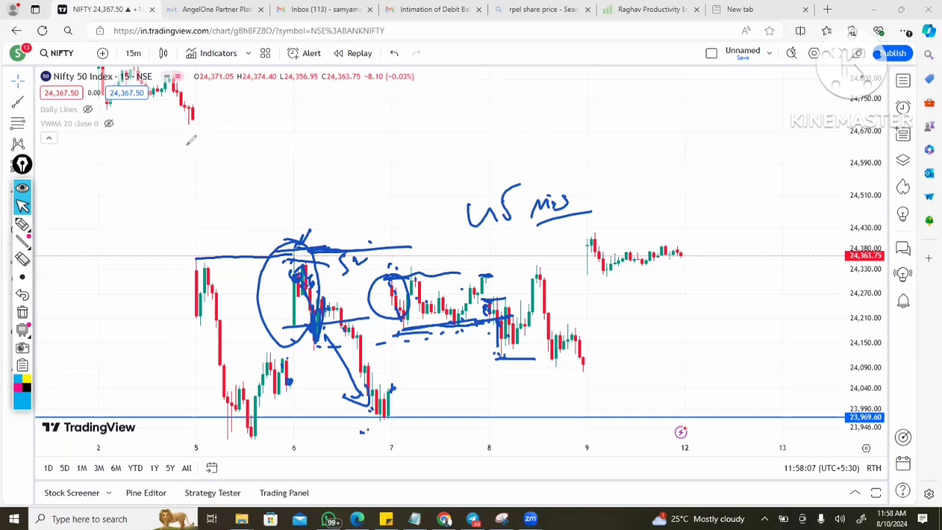
# Clear all pen annotations from the Nifty 50 chart.
pyautogui.click(185, 143)
pyautogui.click(194, 255)
pyautogui.hotkey('ctrl', 'shift', '7')
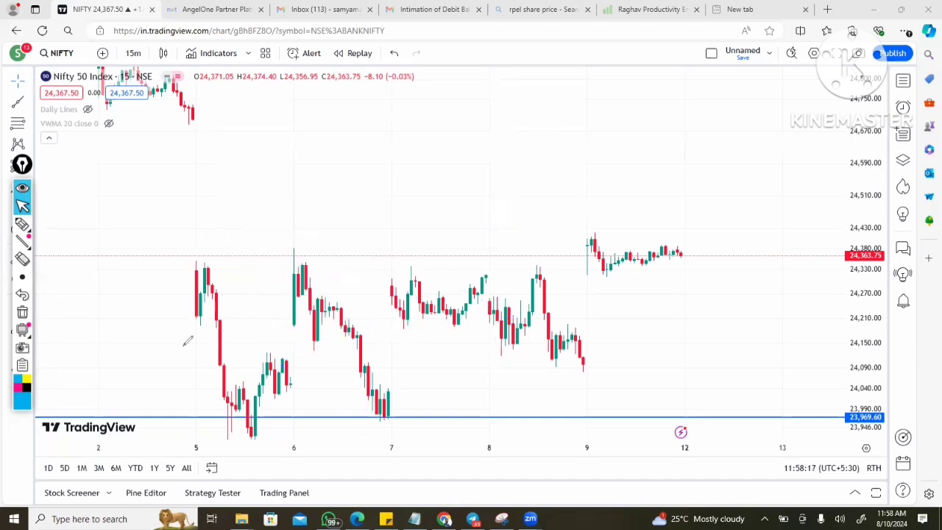
# Bring late July into view and annotate 5 August: circle the opening range with its high and low lines, and underline the day's low.
pyautogui.hotkey('ctrl', 'shift', '2')
pyautogui.moveTo(161, 216); pyautogui.dragTo(583, 234)
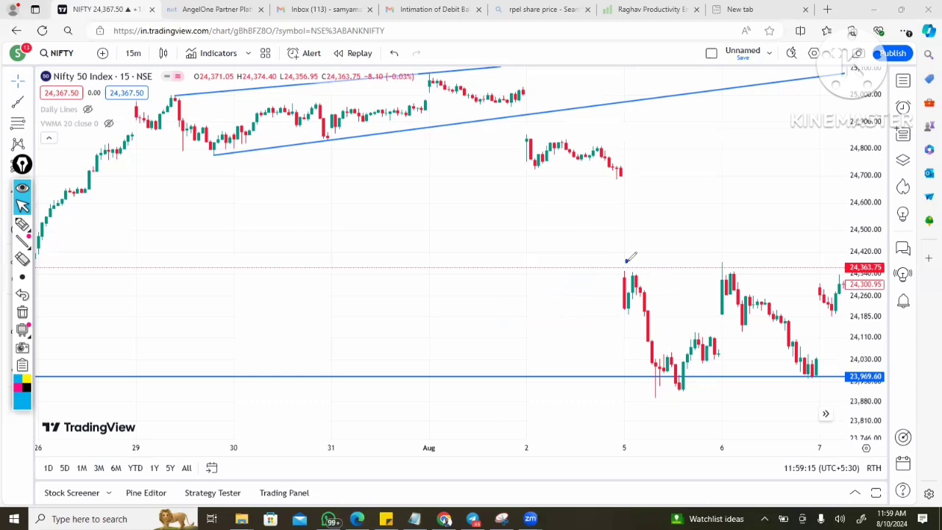
pyautogui.moveTo(627, 260)
pyautogui.mouseDown()
pyautogui.moveTo(605, 257)
pyautogui.moveTo(674, 296)
pyautogui.moveTo(627, 256)
pyautogui.moveTo(622, 267)
pyautogui.moveTo(658, 268)
pyautogui.mouseUp()
pyautogui.moveTo(612, 313)
pyautogui.mouseDown()
pyautogui.moveTo(675, 314)
pyautogui.moveTo(653, 335)
pyautogui.mouseUp()
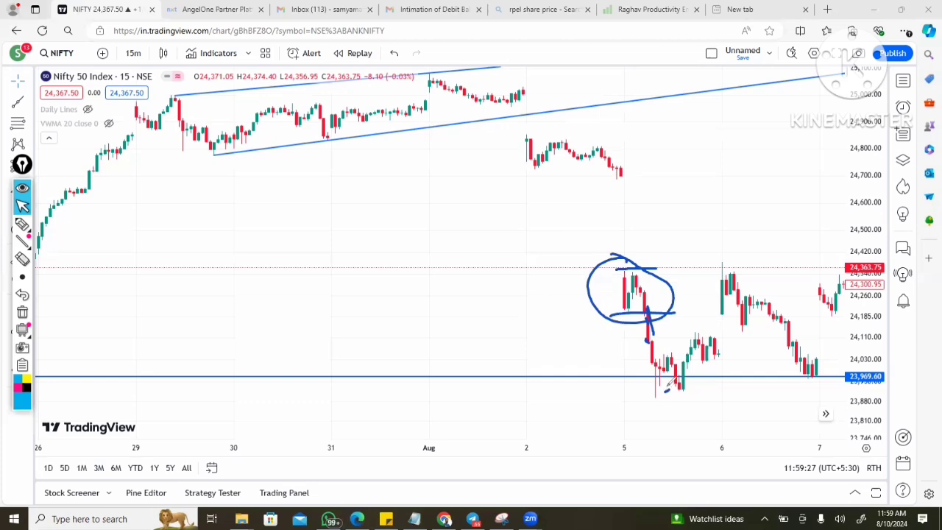
pyautogui.moveTo(650, 402); pyautogui.dragTo(693, 400)
# Draw a pointer stroke to the 2 August candles and write "2nd Aug" beneath them, underlined.
pyautogui.moveTo(585, 137); pyautogui.dragTo(627, 109)
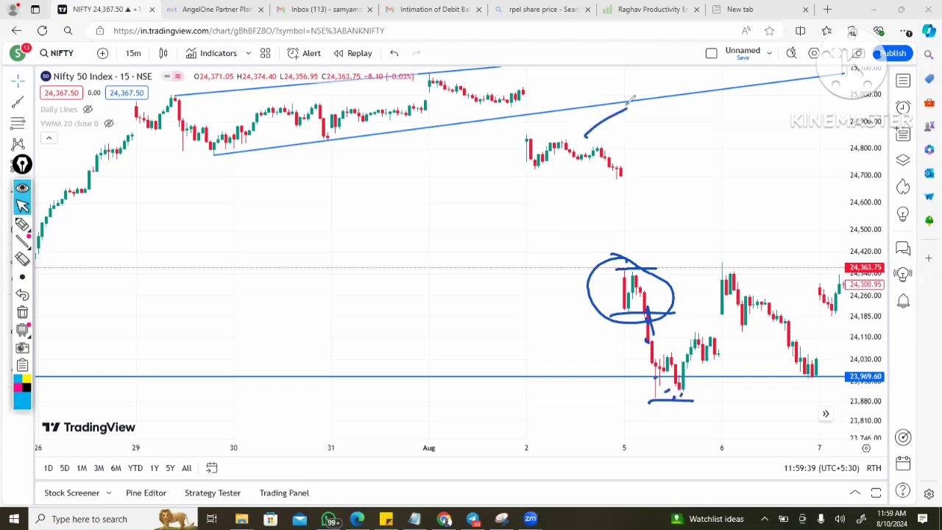
pyautogui.moveTo(433, 222)
pyautogui.mouseDown()
pyautogui.moveTo(421, 237)
pyautogui.moveTo(458, 234)
pyautogui.mouseUp()
pyautogui.moveTo(465, 222); pyautogui.dragTo(471, 231)
pyautogui.moveTo(488, 233)
pyautogui.mouseDown()
pyautogui.moveTo(511, 227)
pyautogui.moveTo(497, 245)
pyautogui.mouseUp()
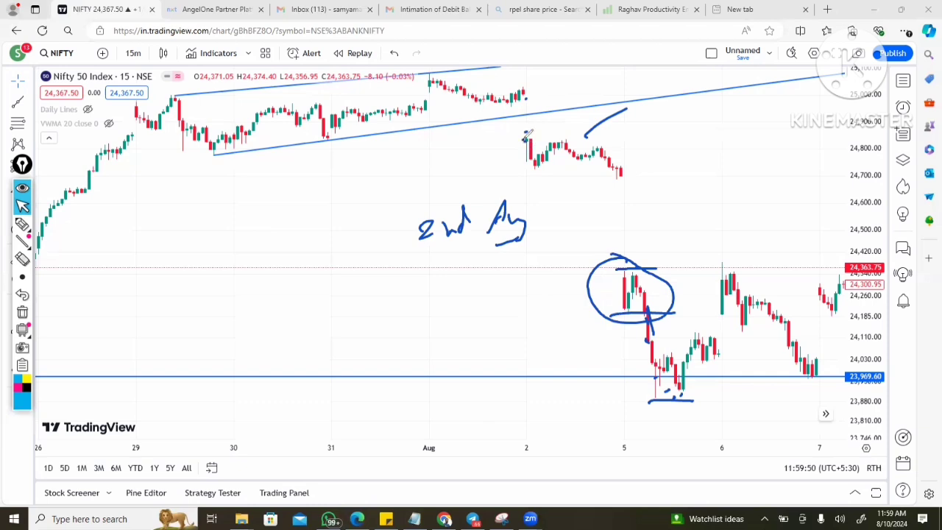
# Circle the 2 August opening range with its high and low lines, extend the low line to the closing breakdown, and underline the earlier July lows.
pyautogui.moveTo(527, 135); pyautogui.dragTo(529, 138)
pyautogui.hotkey('ctrl', 'z')
pyautogui.moveTo(533, 127); pyautogui.dragTo(541, 141)
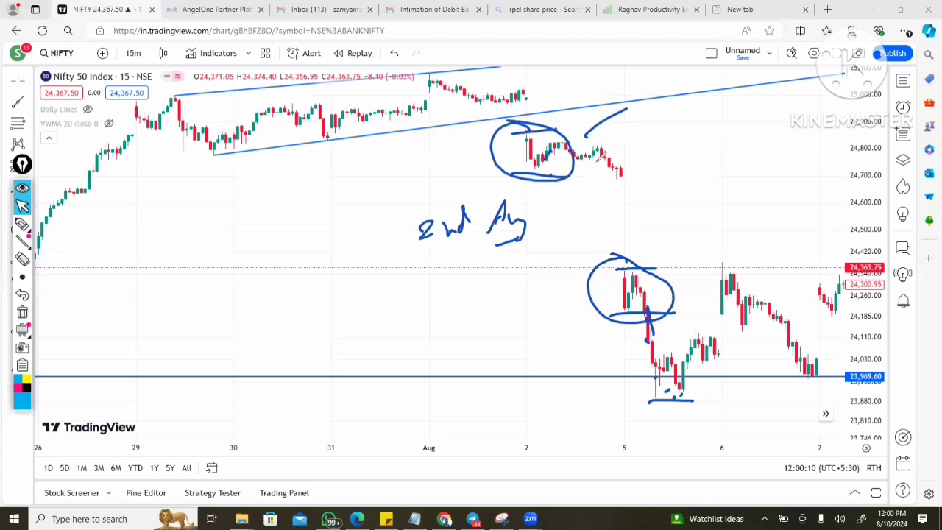
pyautogui.moveTo(611, 152)
pyautogui.mouseDown()
pyautogui.moveTo(550, 156)
pyautogui.moveTo(622, 171)
pyautogui.mouseUp()
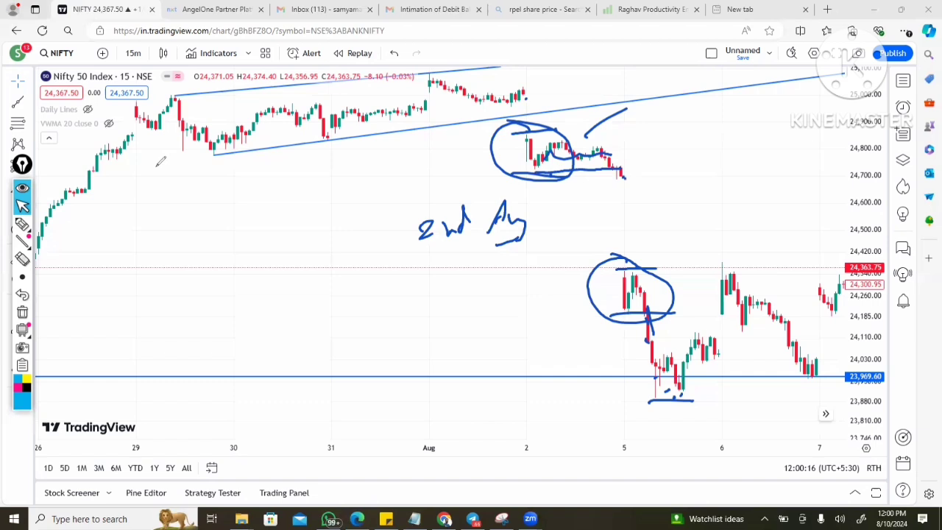
pyautogui.moveTo(156, 166); pyautogui.dragTo(475, 153)
# Write underlined notes "PE" and "BTST" beside the 2 August close, and put marker dots around the 5 August open.
pyautogui.click(632, 181)
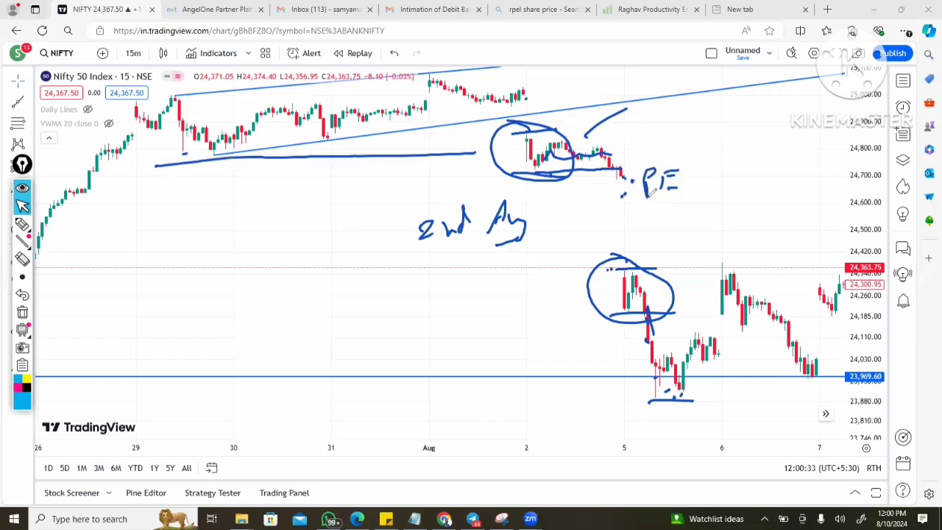
pyautogui.moveTo(642, 201); pyautogui.dragTo(678, 198)
pyautogui.moveTo(731, 183)
pyautogui.mouseDown()
pyautogui.moveTo(728, 204)
pyautogui.moveTo(735, 193)
pyautogui.moveTo(813, 184)
pyautogui.mouseUp()
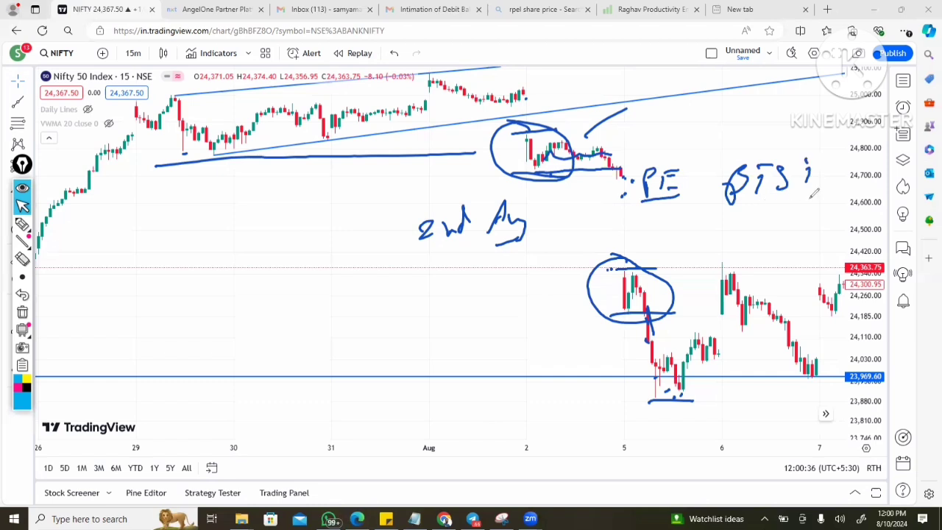
pyautogui.moveTo(761, 202); pyautogui.dragTo(814, 205)
pyautogui.moveTo(805, 160); pyautogui.dragTo(829, 157)
pyautogui.click(603, 288)
pyautogui.click(640, 238)
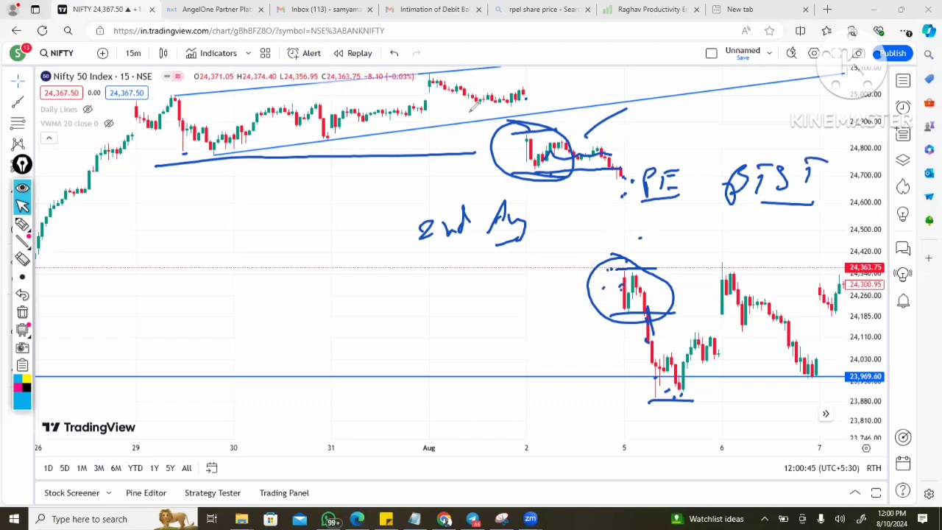
# Clear the pen annotations and circle the opening candles of 1 August.
pyautogui.moveTo(477, 107); pyautogui.dragTo(445, 110)
pyautogui.moveTo(156, 93); pyautogui.dragTo(243, 92)
pyautogui.moveTo(445, 74)
pyautogui.mouseDown()
pyautogui.moveTo(431, 102)
pyautogui.moveTo(445, 68)
pyautogui.moveTo(505, 58)
pyautogui.moveTo(503, 87)
pyautogui.mouseUp()
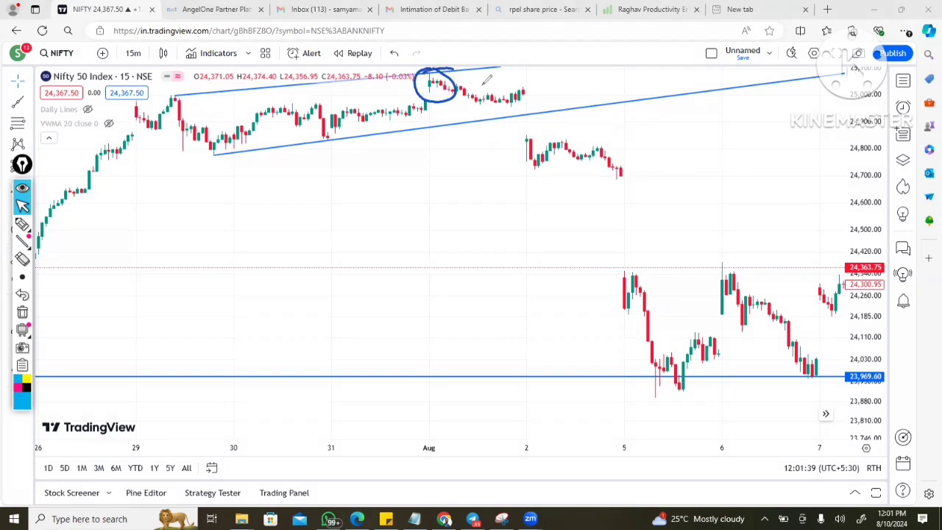
# Write "10 Am" above the 2 August candles and underline it.
pyautogui.moveTo(542, 54); pyautogui.dragTo(542, 71)
pyautogui.moveTo(566, 56)
pyautogui.mouseDown()
pyautogui.moveTo(598, 55)
pyautogui.moveTo(608, 67)
pyautogui.mouseUp()
pyautogui.moveTo(612, 65); pyautogui.dragTo(644, 59)
pyautogui.moveTo(562, 83); pyautogui.dragTo(639, 74)
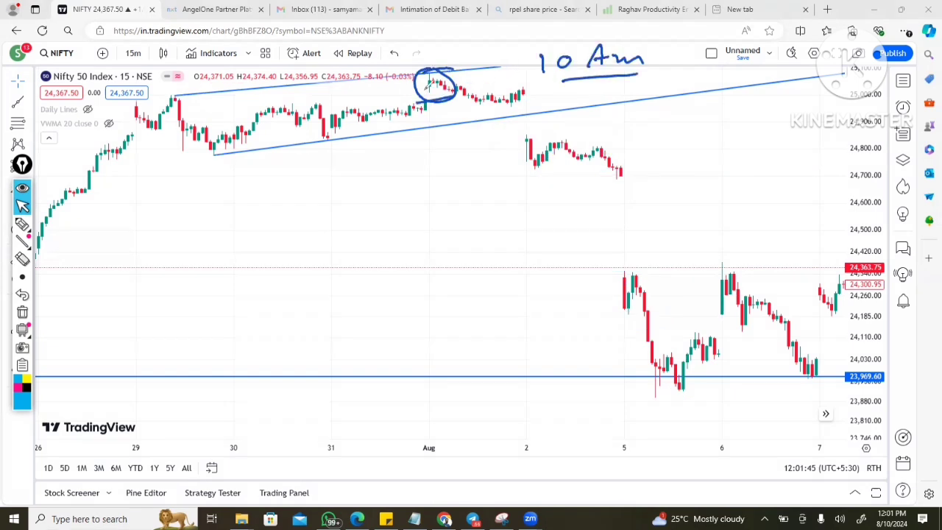
# Mark the 1 August opening range's high, low and breakdown point, and write "45" below it, underlined.
pyautogui.moveTo(426, 73); pyautogui.dragTo(461, 69)
pyautogui.moveTo(428, 97)
pyautogui.mouseDown()
pyautogui.moveTo(446, 95)
pyautogui.moveTo(427, 95)
pyautogui.mouseUp()
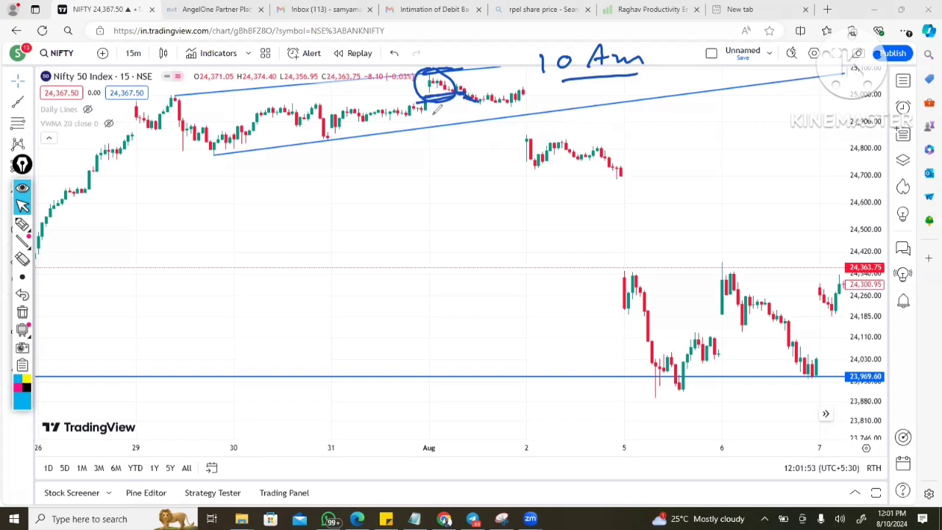
pyautogui.moveTo(461, 94); pyautogui.dragTo(480, 104)
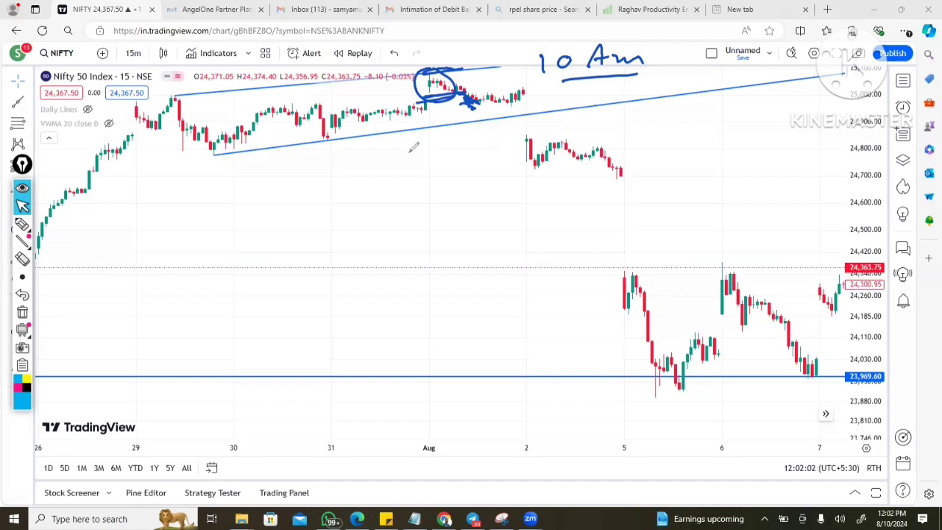
pyautogui.moveTo(410, 147); pyautogui.dragTo(435, 154)
pyautogui.moveTo(457, 134)
pyautogui.mouseDown()
pyautogui.moveTo(440, 156)
pyautogui.moveTo(449, 168)
pyautogui.mouseUp()
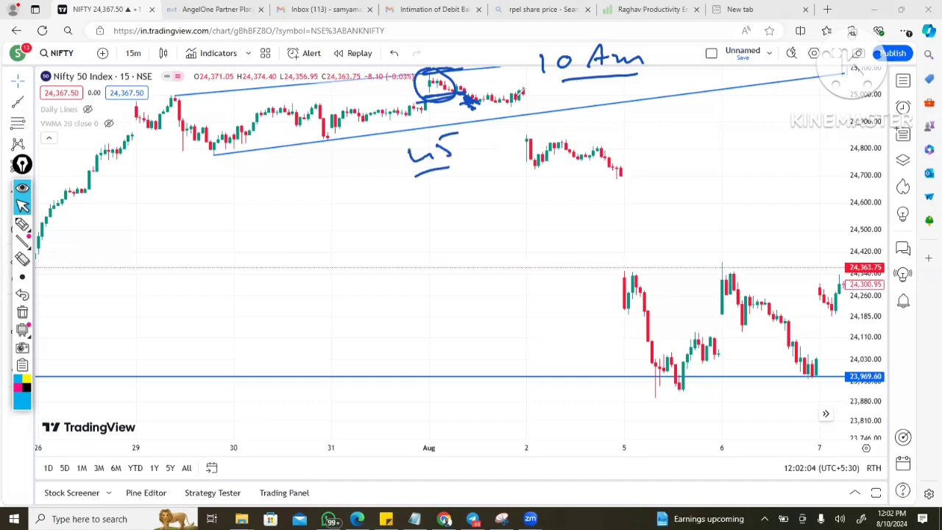
# Draw short horizontal level lines below the 1 August opening range and the day's closing candles.
pyautogui.moveTo(409, 132)
pyautogui.mouseDown()
pyautogui.moveTo(476, 122)
pyautogui.moveTo(502, 104)
pyautogui.mouseUp()
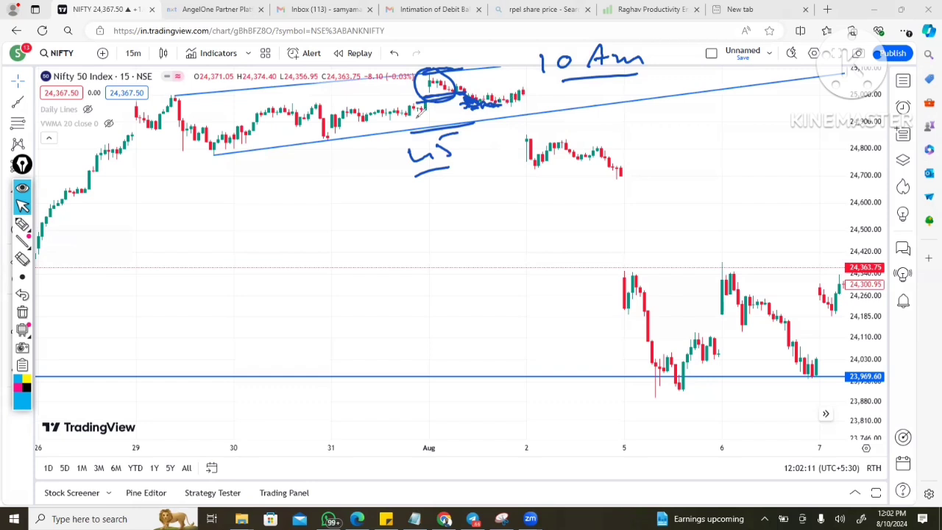
pyautogui.moveTo(410, 117); pyautogui.dragTo(453, 113)
pyautogui.moveTo(502, 116); pyautogui.dragTo(559, 112)
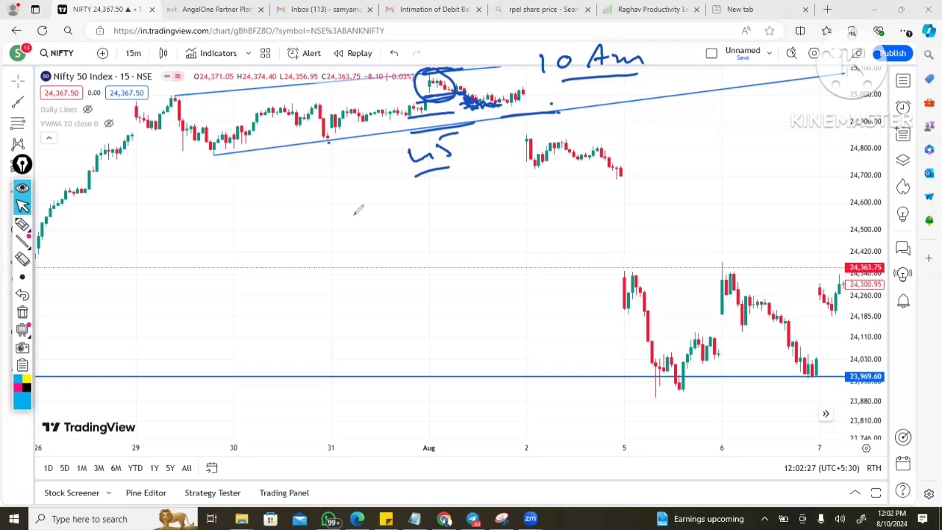